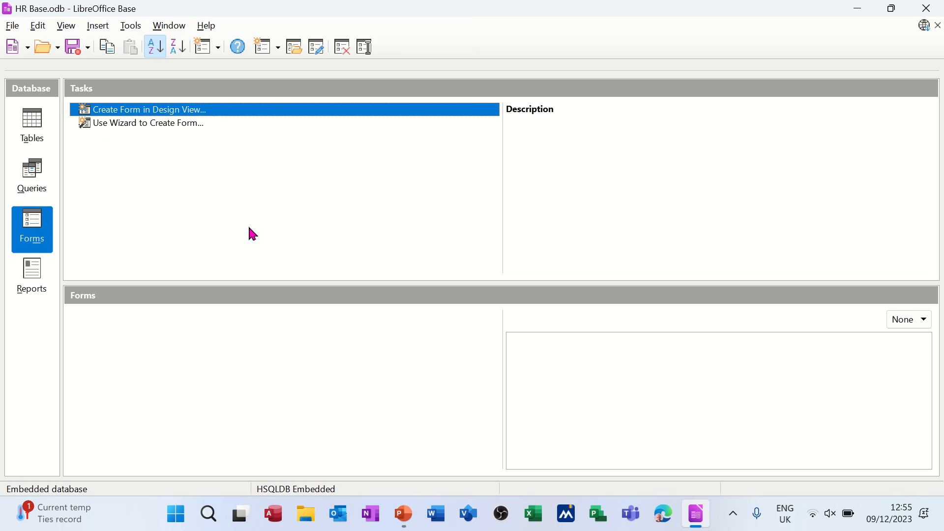
Step: Examine the relationship between TblCourses and TblStaff in the relation design, and close it
left_click(32, 127)
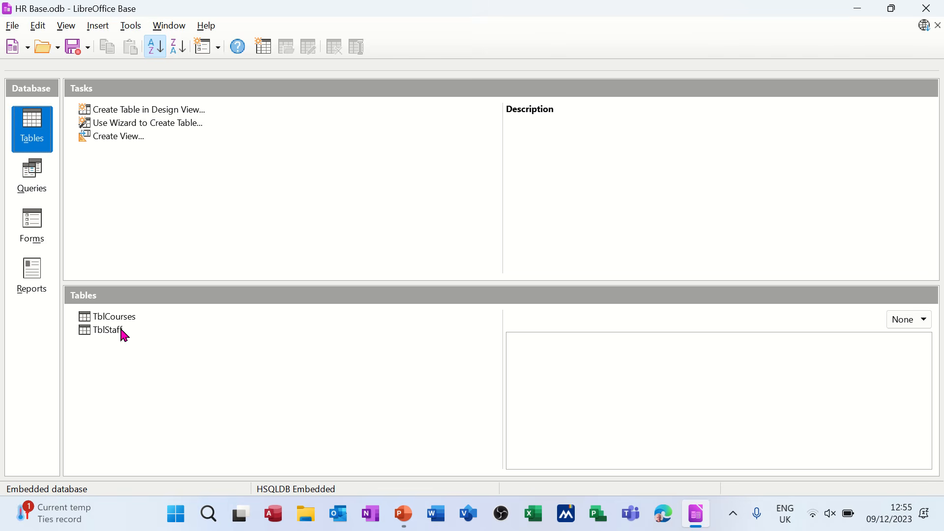
left_click(131, 25)
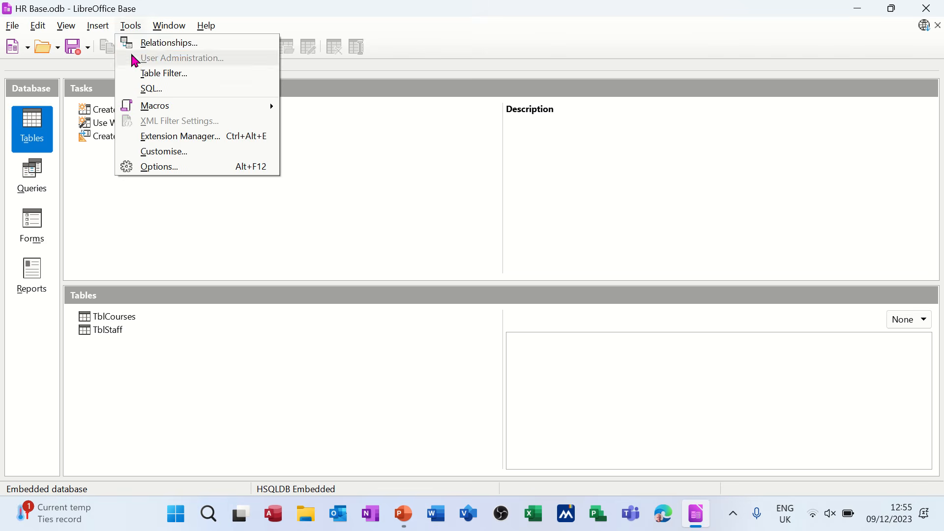
left_click(155, 48)
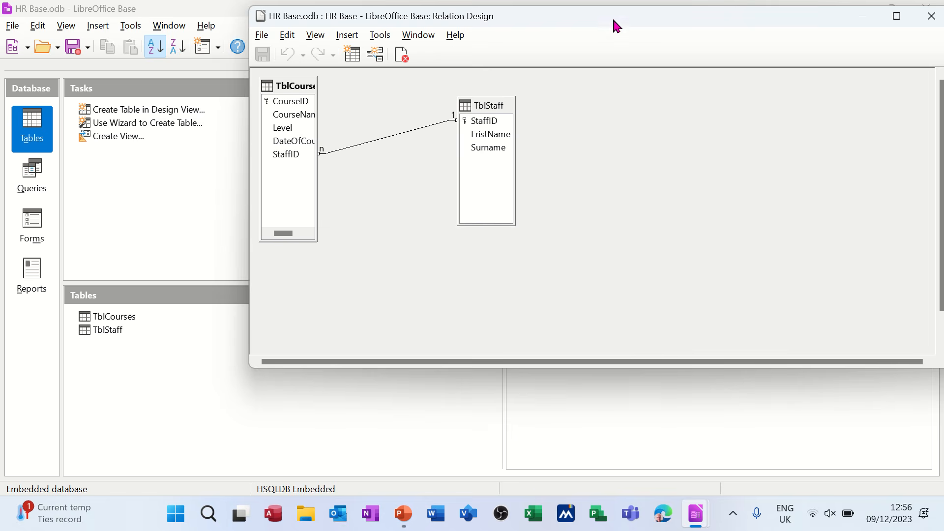
left_click_drag(613, 21, 551, 182)
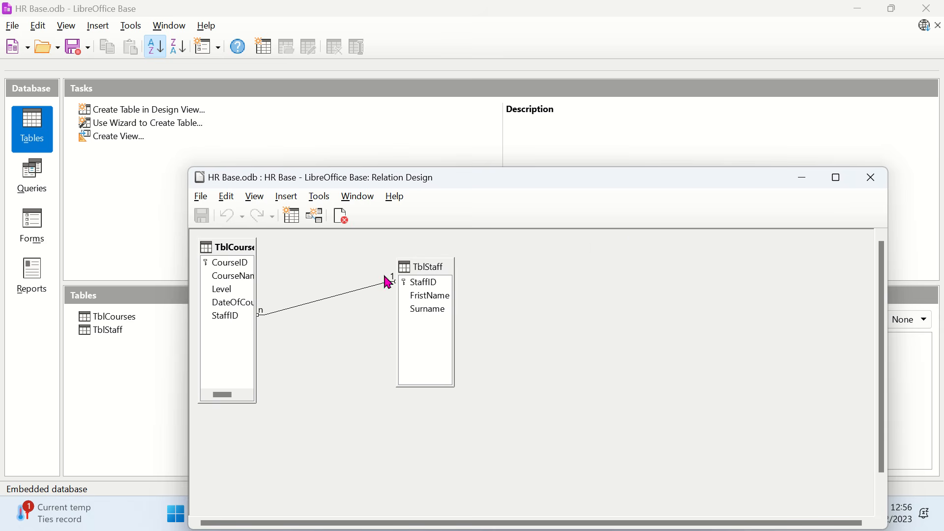
left_click(871, 178)
Step: Review the records returned by the QryStaffCourses query and close its data view
left_click(32, 182)
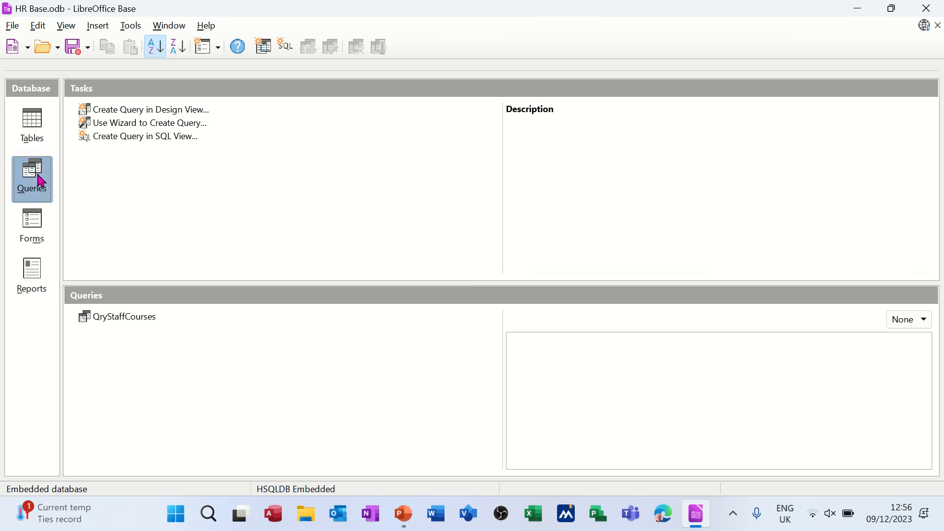
double_click(123, 317)
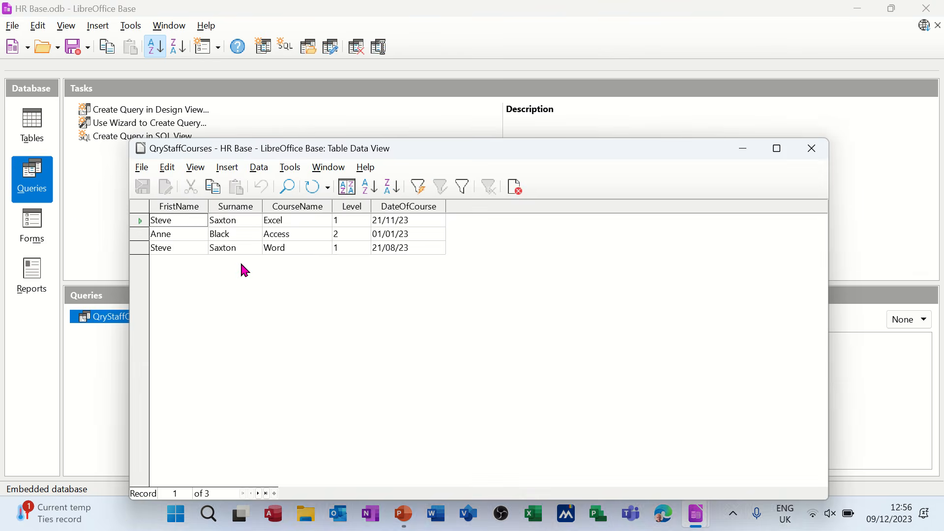
left_click(811, 149)
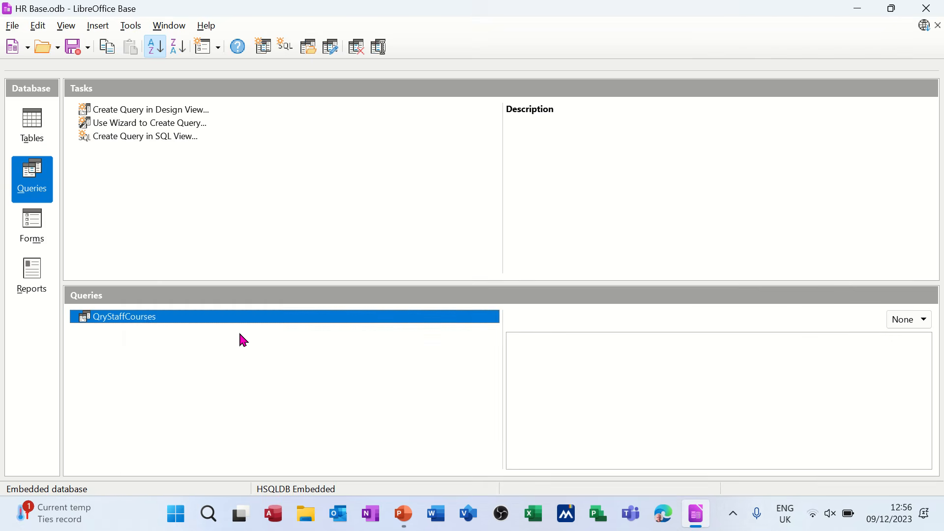
Step: Start a new form with the Form Wizard and include all fields of the TblStaff table
left_click(25, 229)
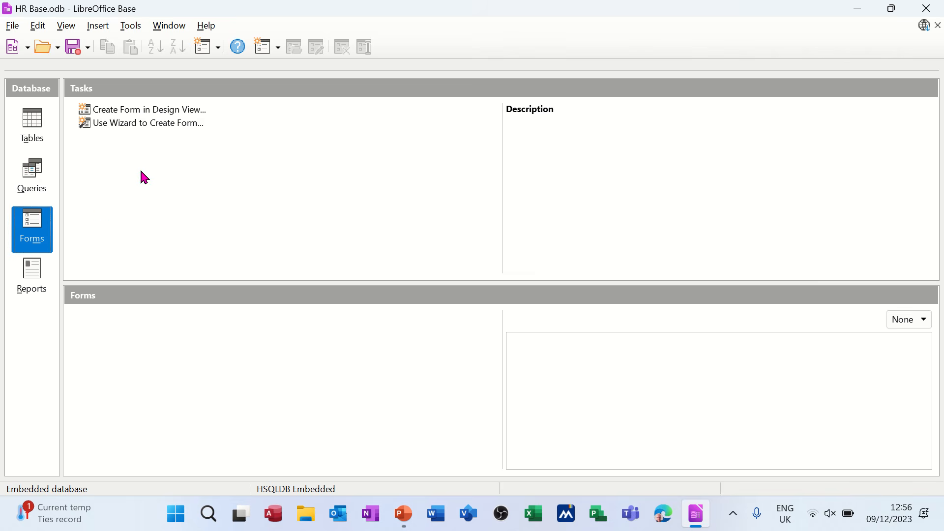
left_click(118, 126)
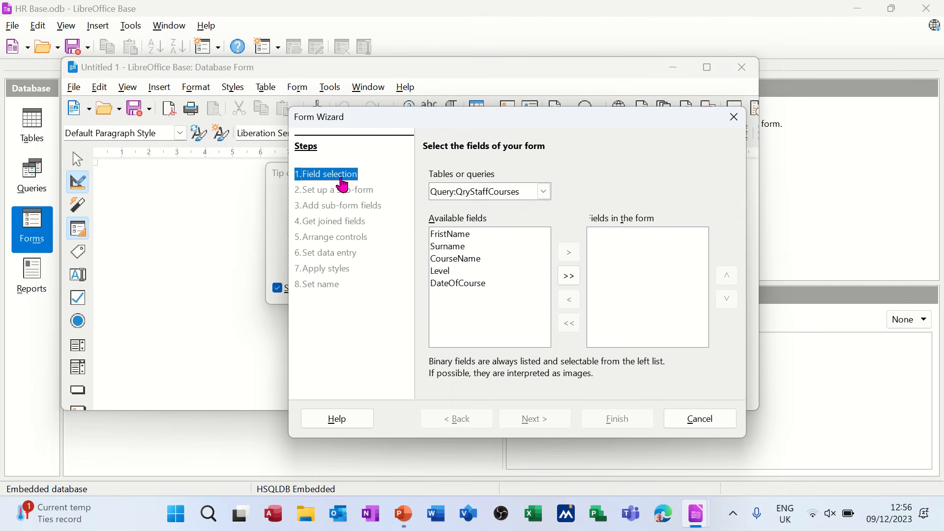
left_click(543, 193)
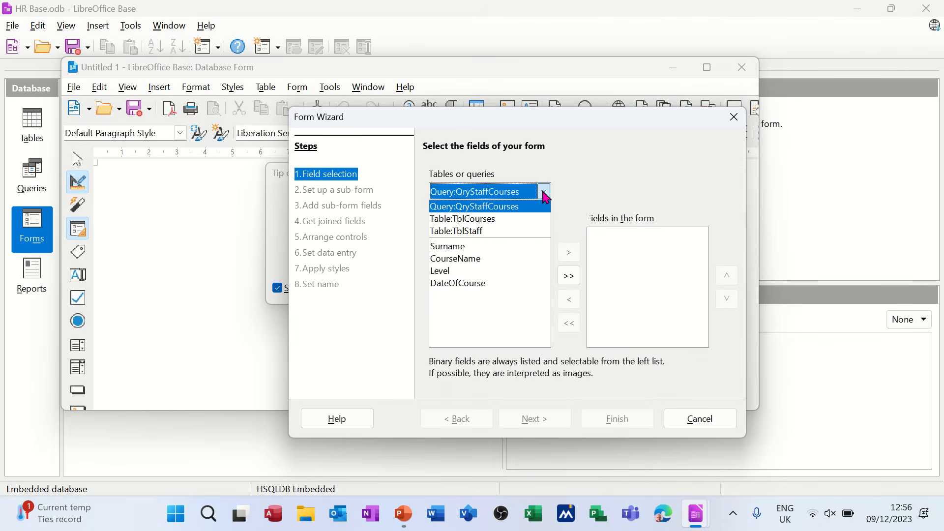
left_click(495, 232)
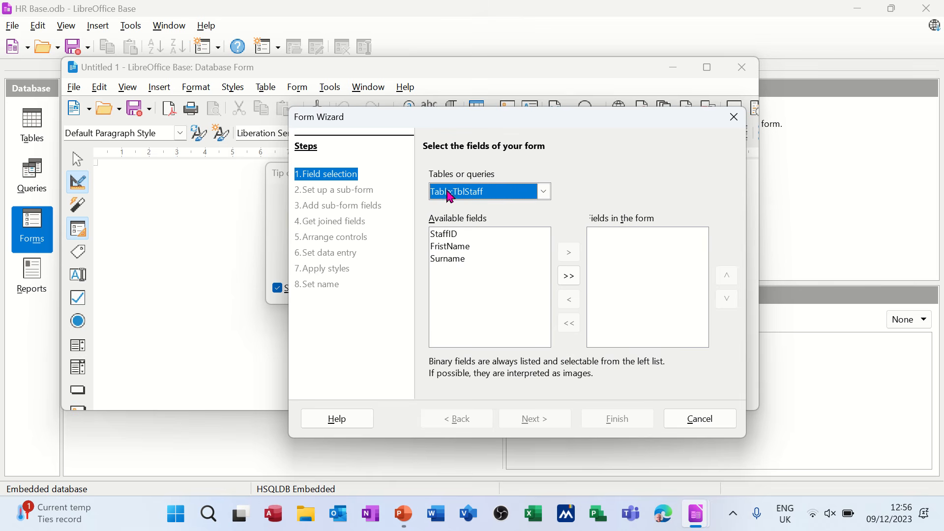
left_click(565, 281)
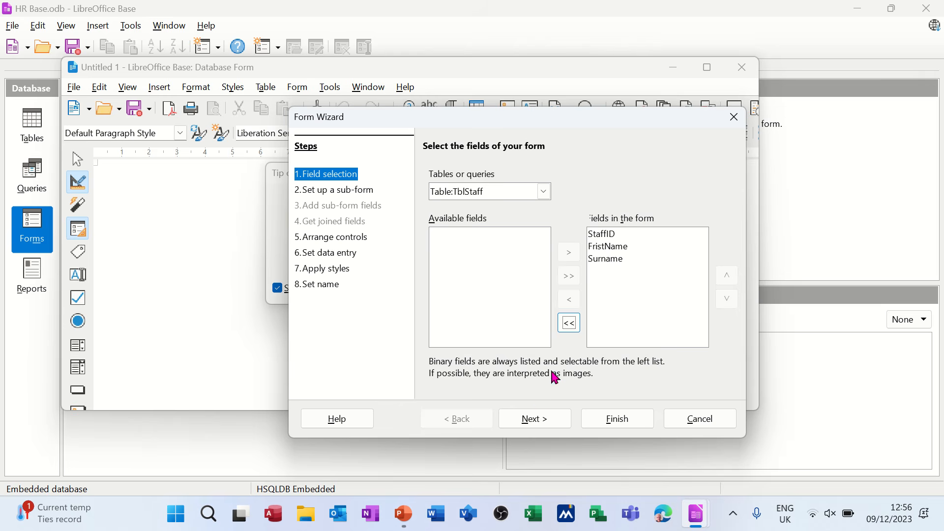
left_click(535, 418)
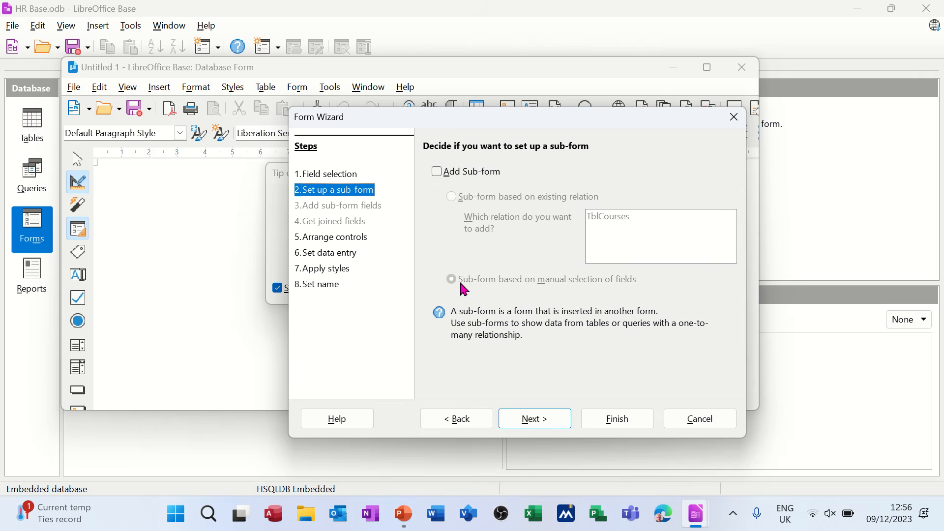
Step: Add a sub-form based on the existing TblCourses relation and include all of its fields
left_click(438, 173)
left_click(455, 200)
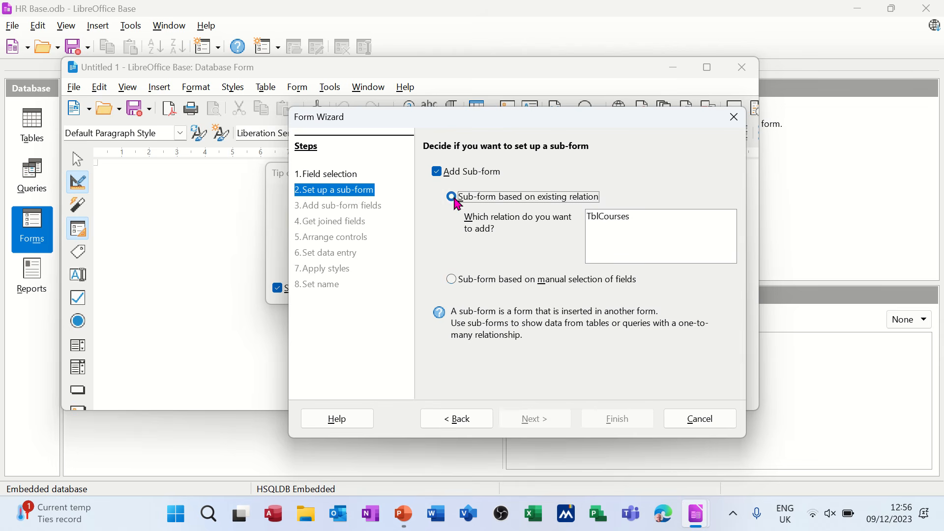
left_click(612, 226)
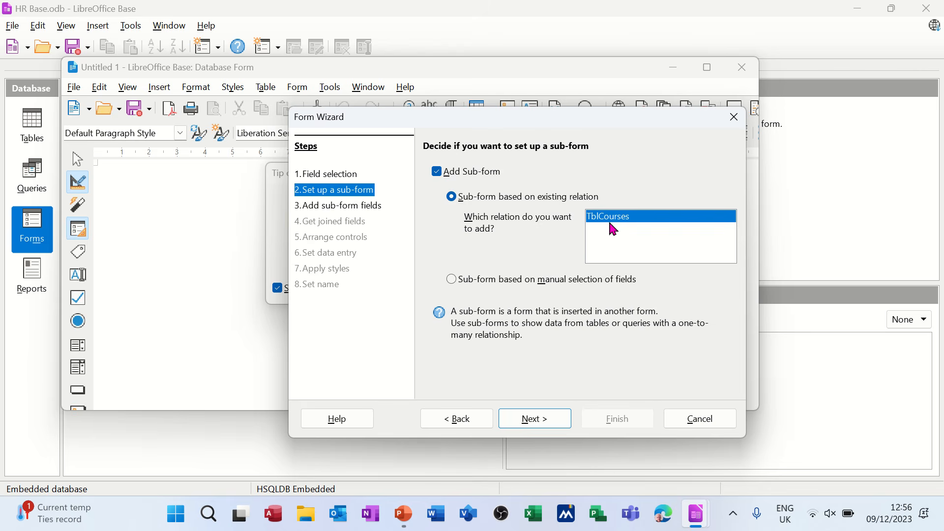
left_click(528, 419)
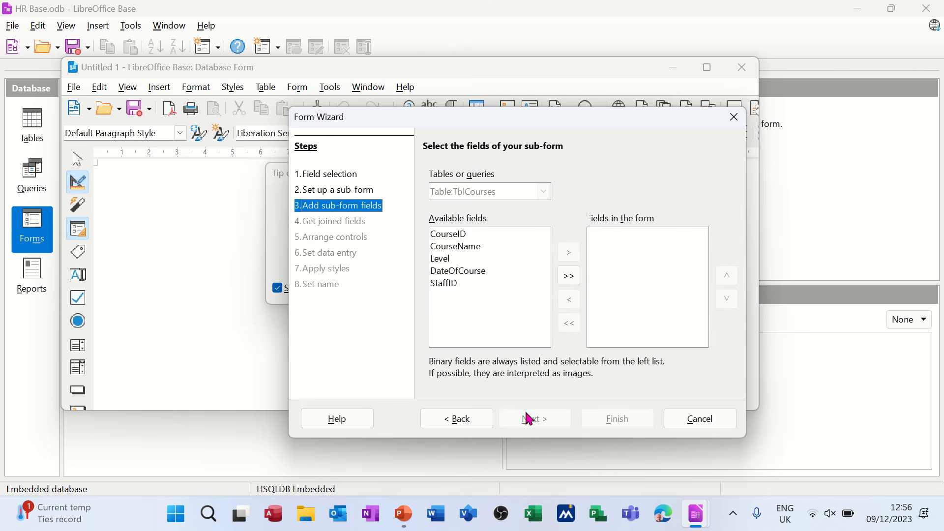
left_click(569, 276)
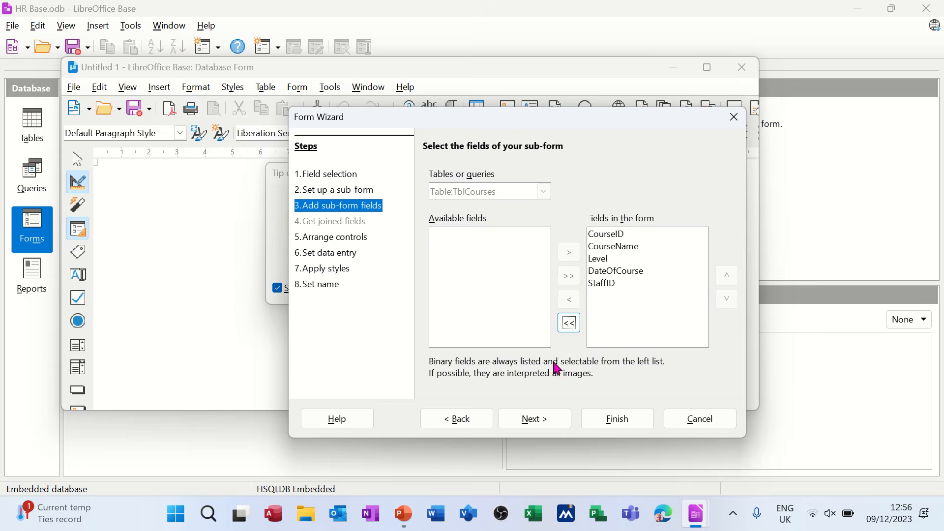
left_click(541, 419)
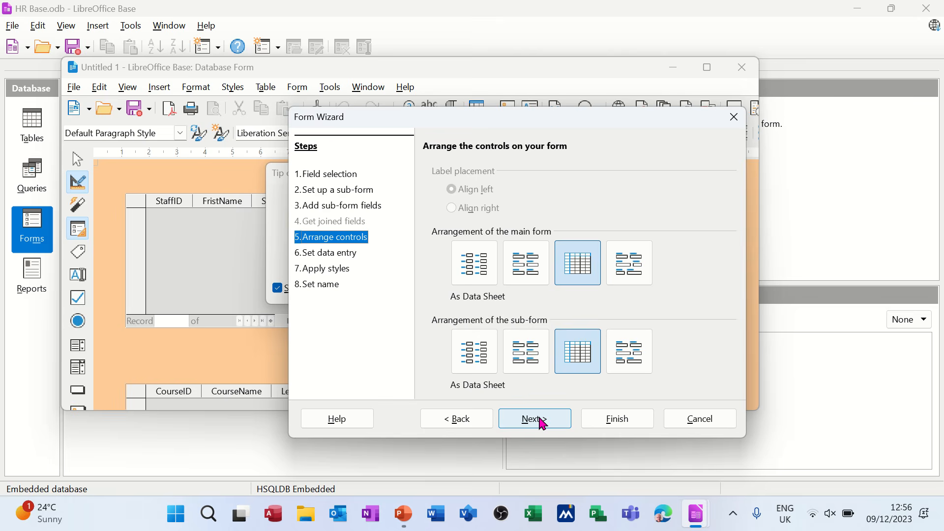
Step: Arrange the main form as Columnar - Labels Left, keeping the default data entry mode, and apply the Bright Blue style
left_click(474, 258)
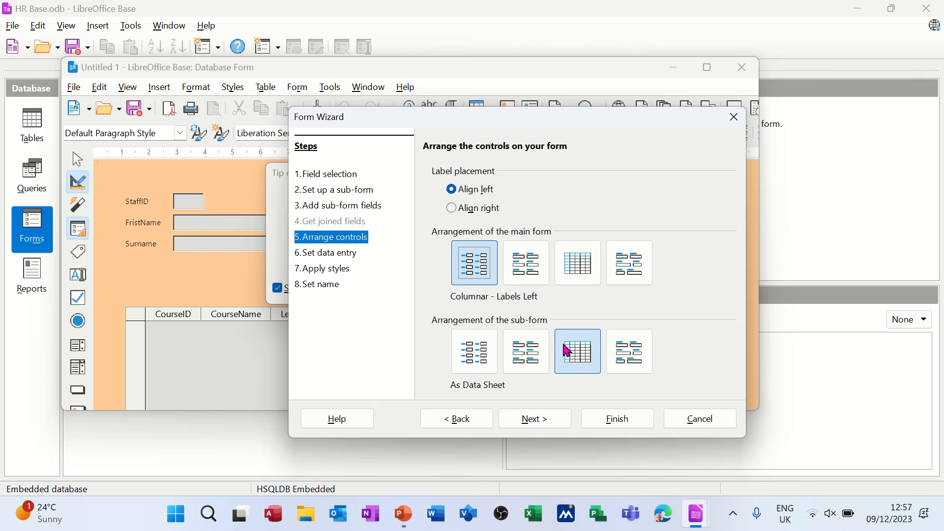
left_click(544, 419)
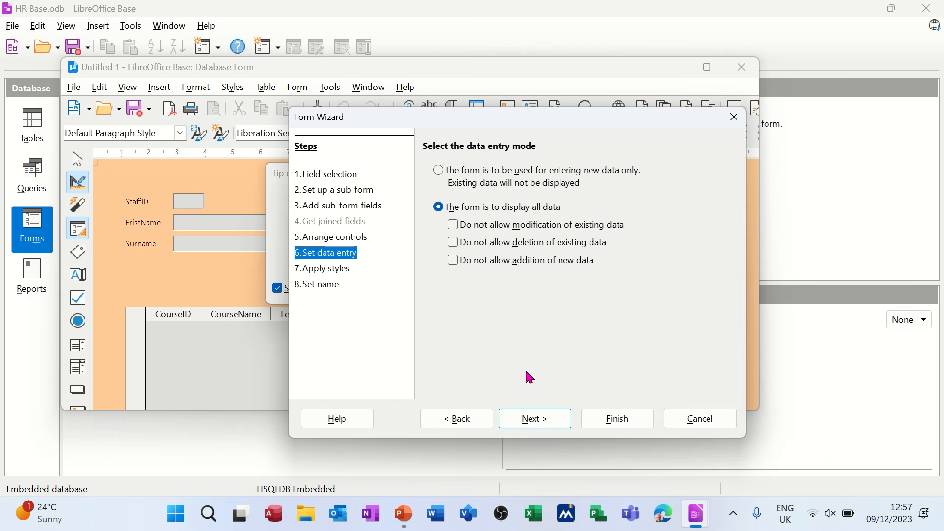
left_click(527, 420)
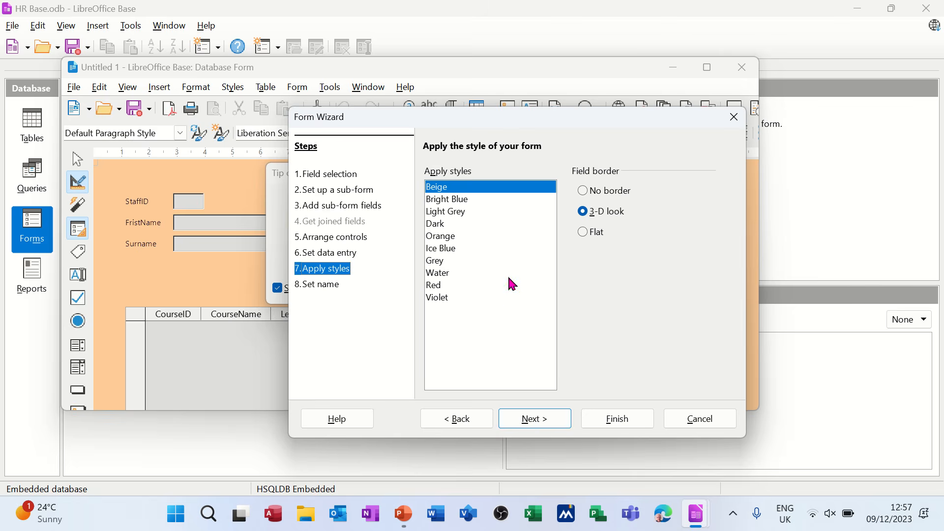
left_click(472, 199)
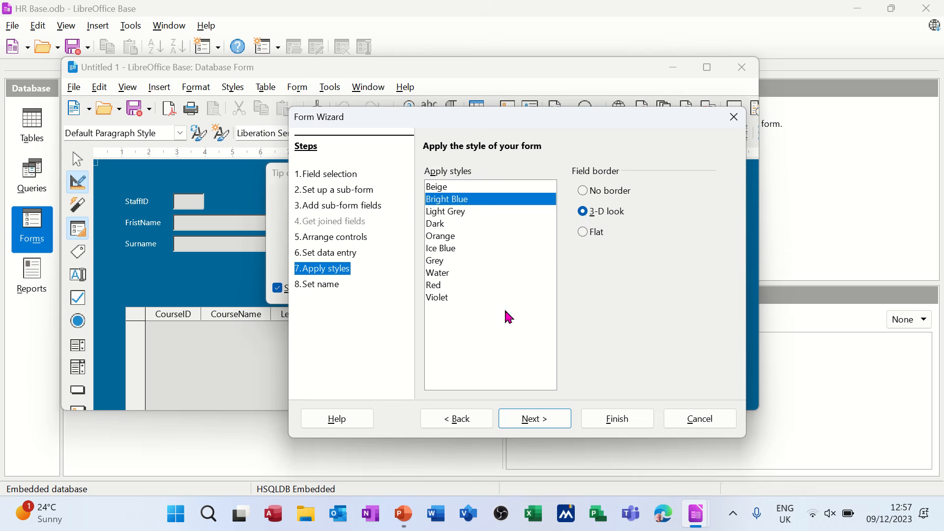
left_click(537, 419)
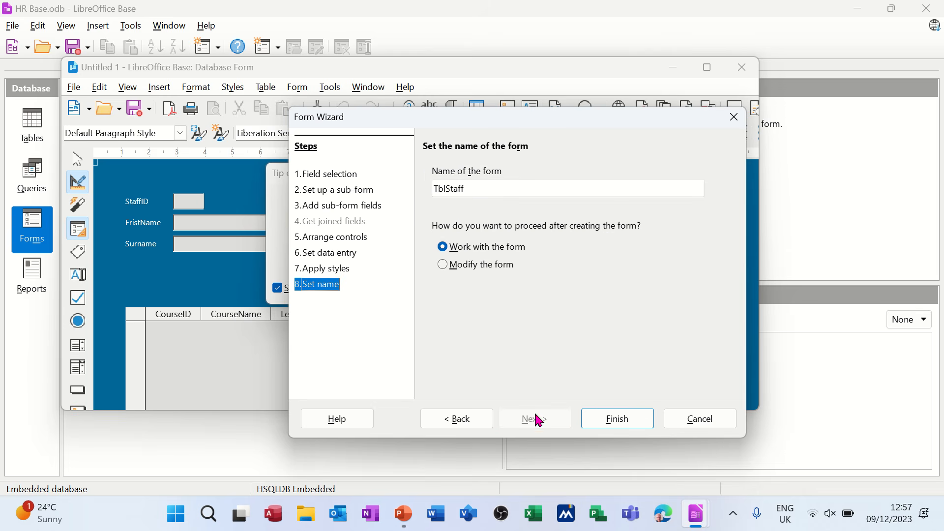
Step: Name the form FrmTblStaffTblCourses and finish the wizard so it opens for working with data
left_click(433, 183)
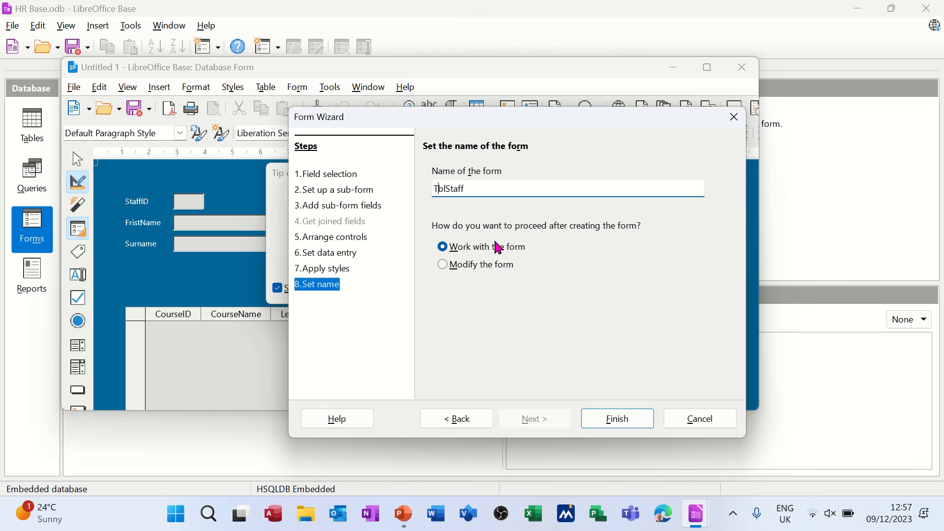
type("Frm")
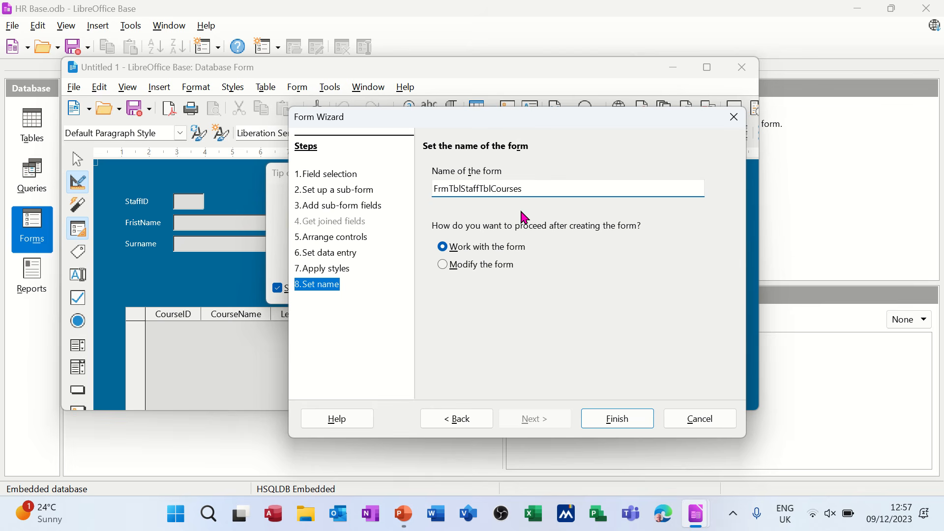
left_click(609, 415)
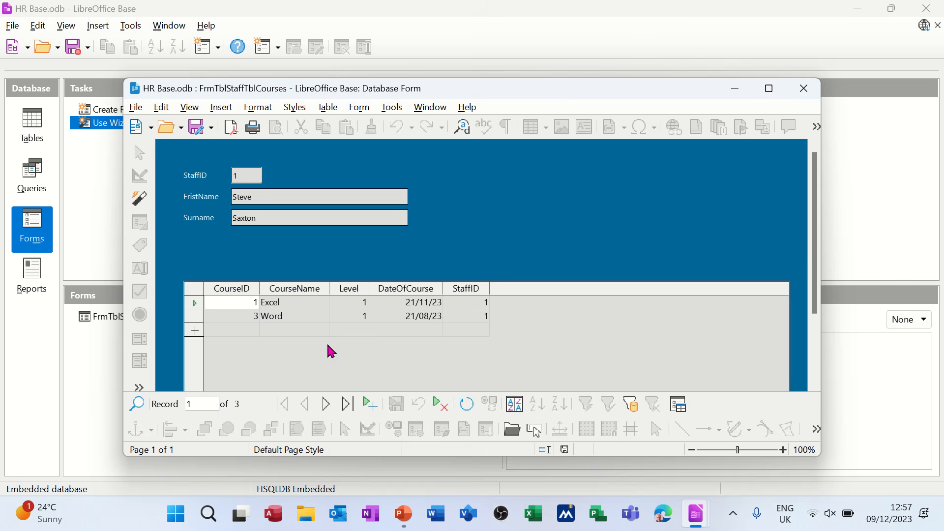
Step: Browse forward through the staff records and their courses in the form, and return to the first record
left_click(327, 406)
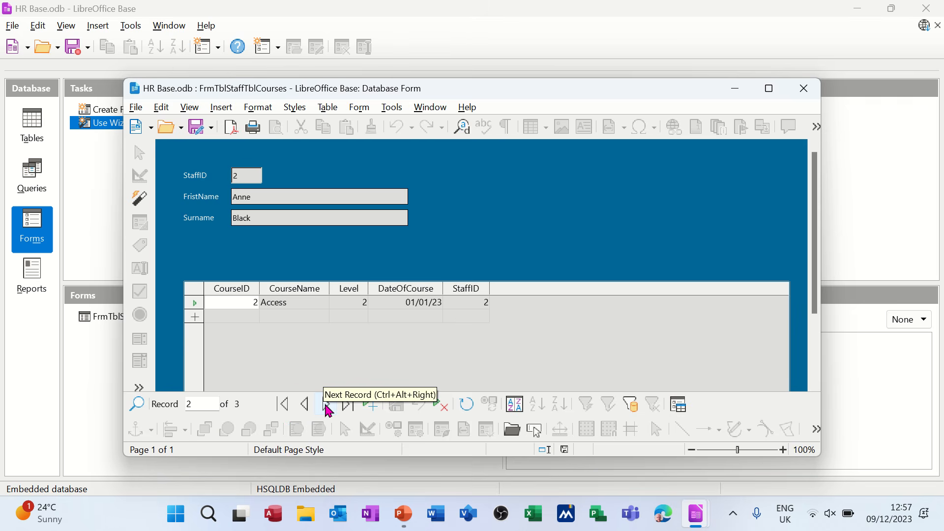
left_click(327, 406)
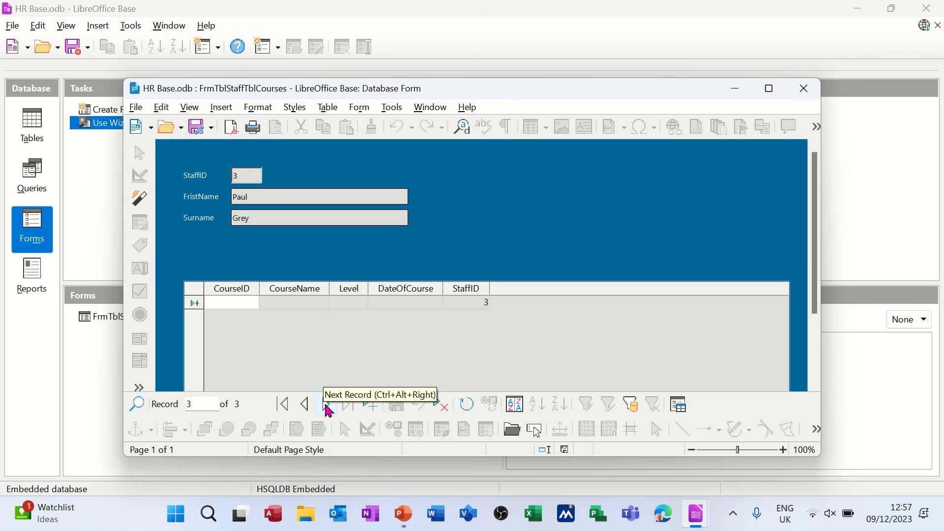
left_click(327, 406)
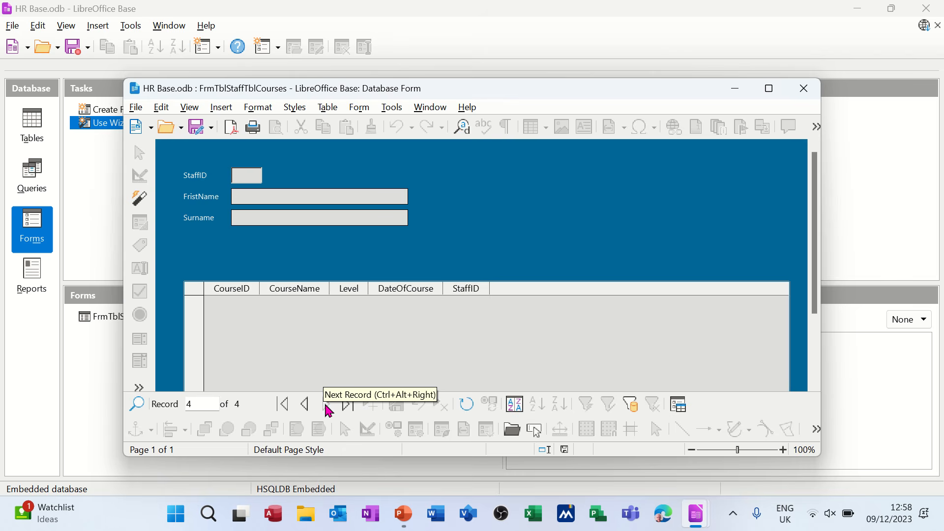
left_click(289, 405)
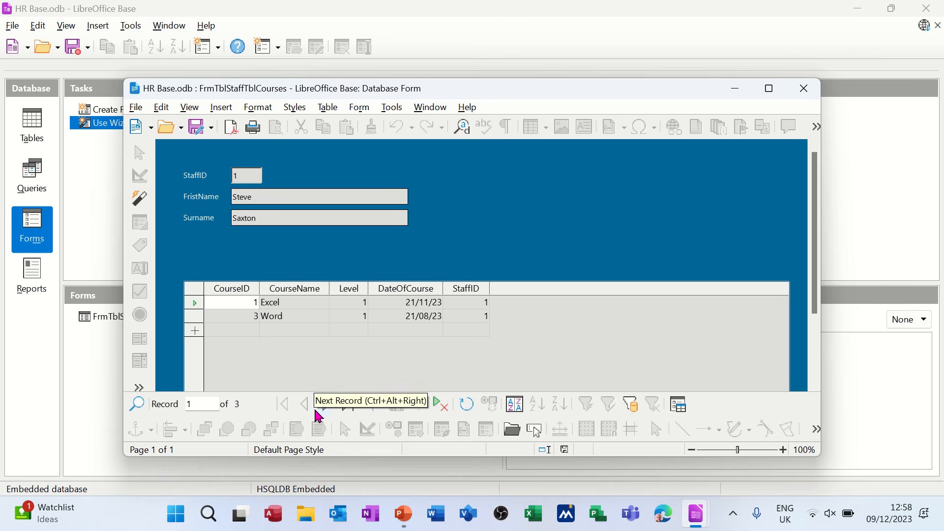
Step: Add a course row for the first staff member with CourseID 4, name Access, level 1 and date 09/12/23, and save it
left_click(250, 330)
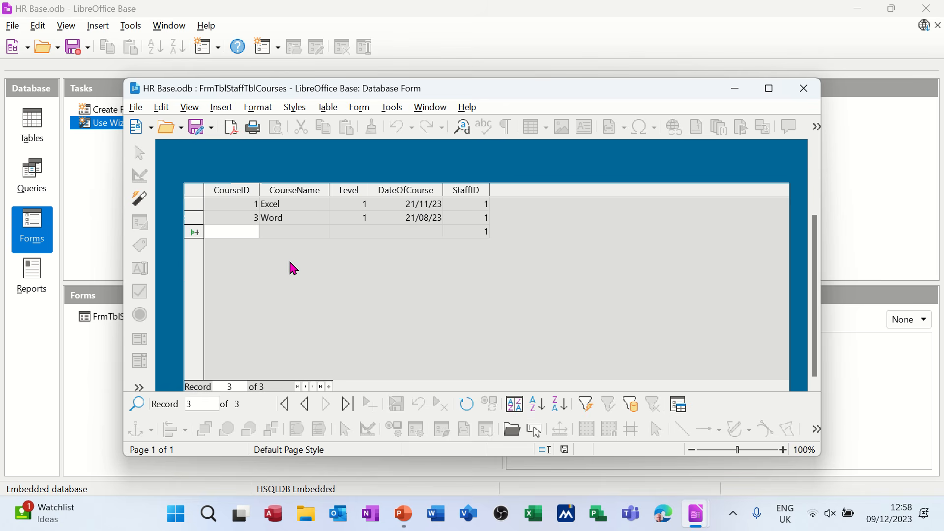
left_click(284, 230)
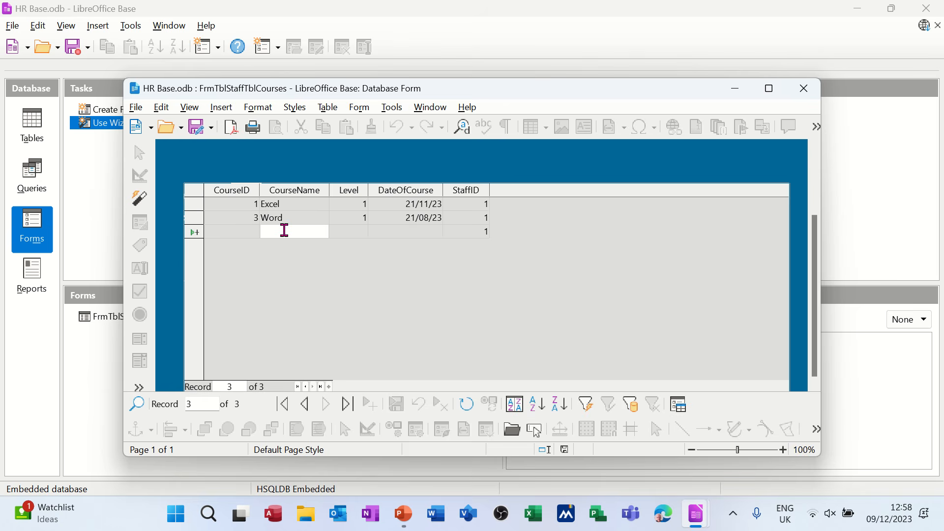
type("Acce")
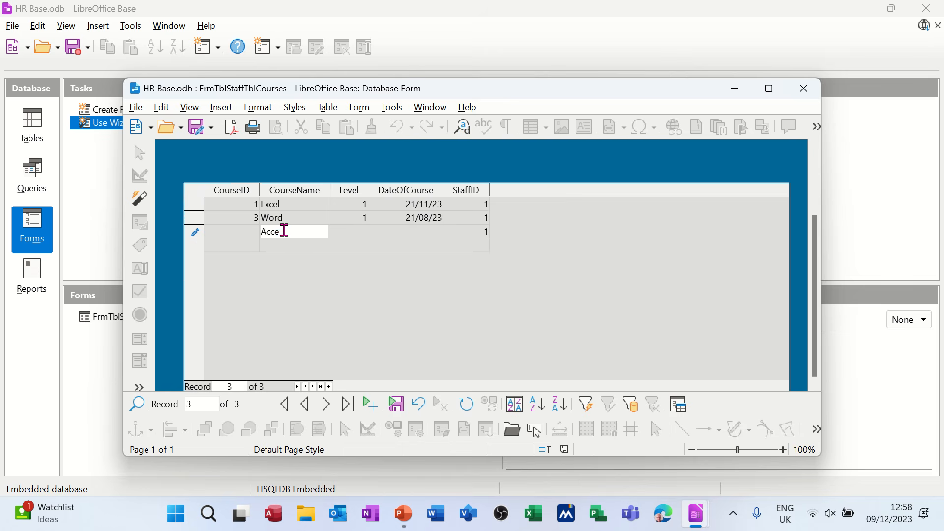
type("ss")
left_click(249, 229)
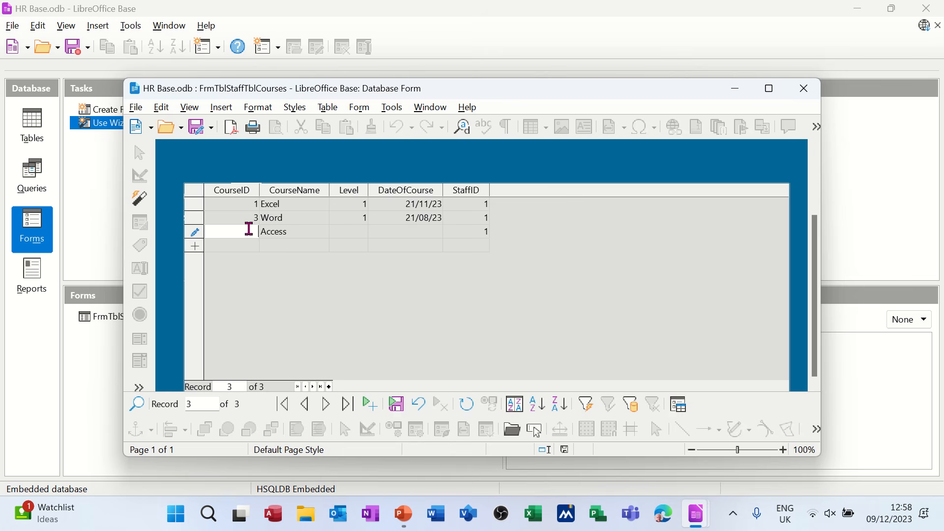
left_click(351, 231)
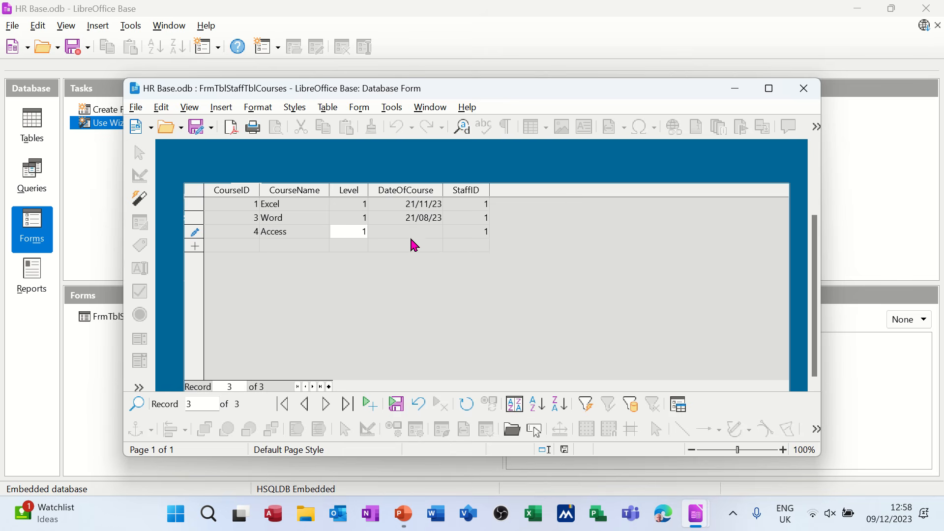
left_click(393, 232)
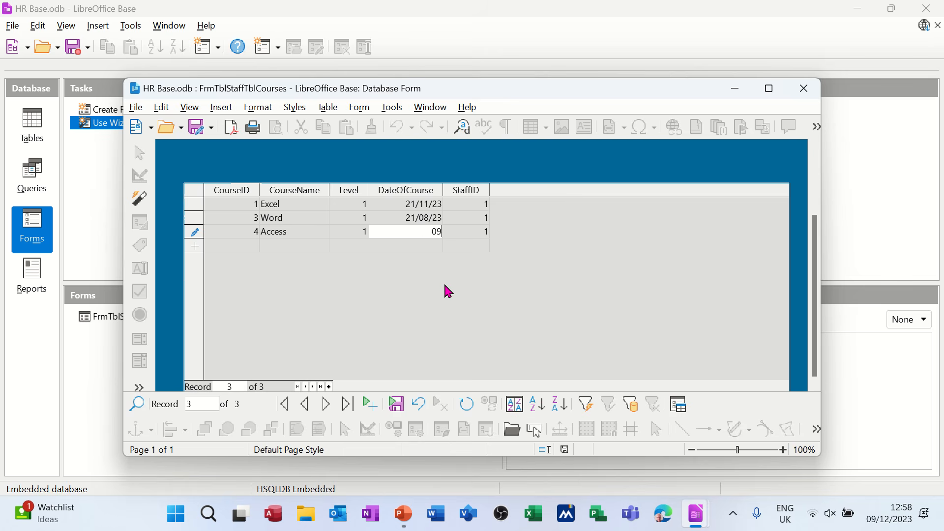
type("09/12/23")
left_click(475, 235)
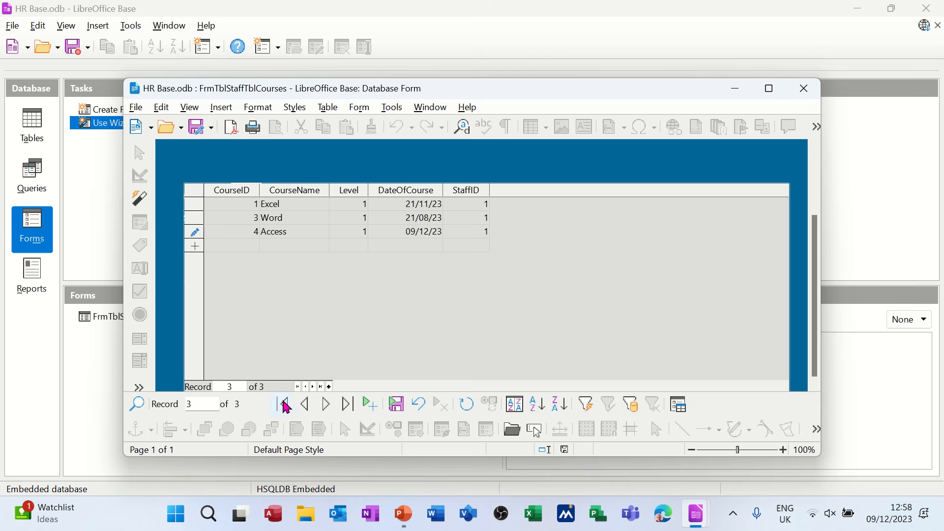
left_click(326, 404)
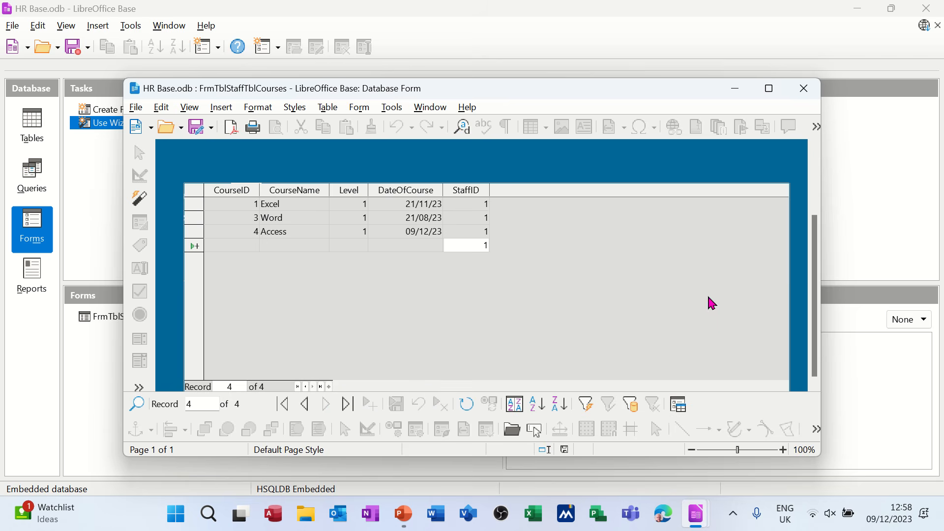
Step: Review the first staff member's courses in the sub-form, stepping back from the new row to the first course
left_click_drag(816, 297, 814, 230)
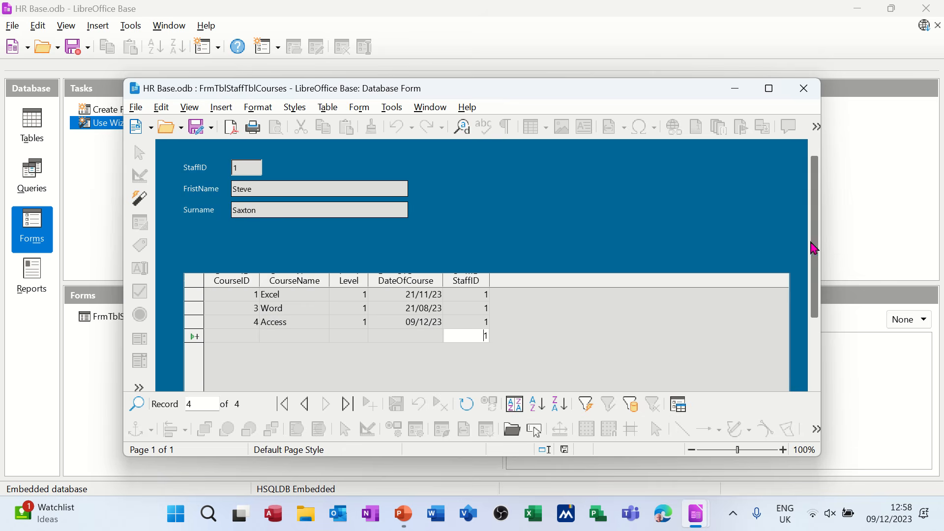
left_click_drag(818, 254, 818, 315)
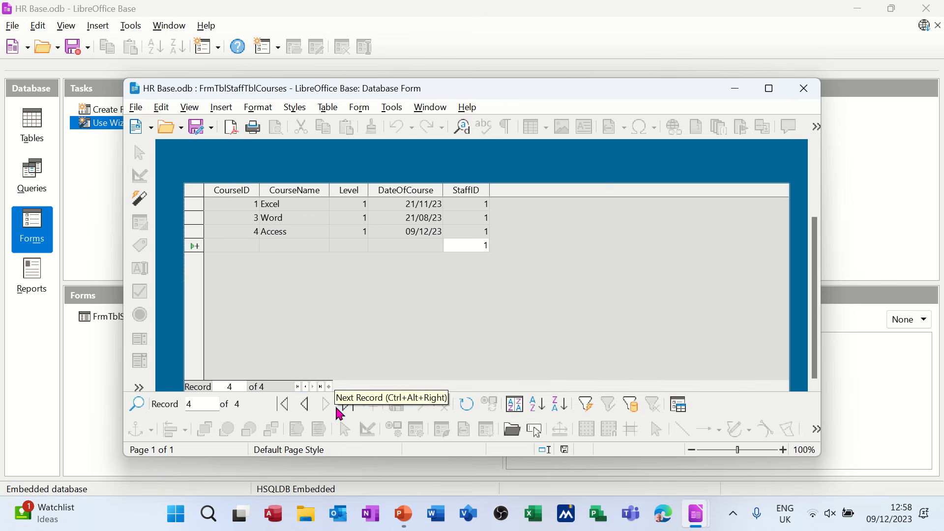
left_click(305, 405)
left_click(306, 405)
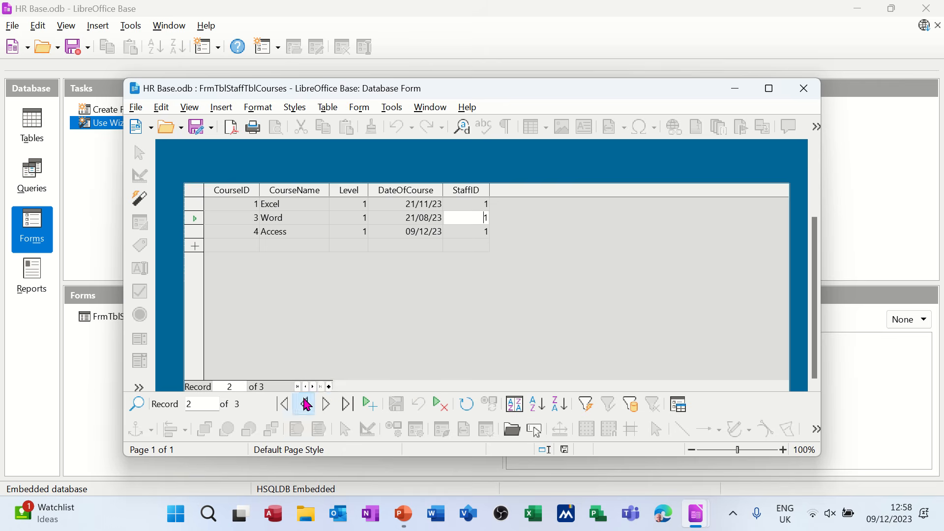
left_click(306, 404)
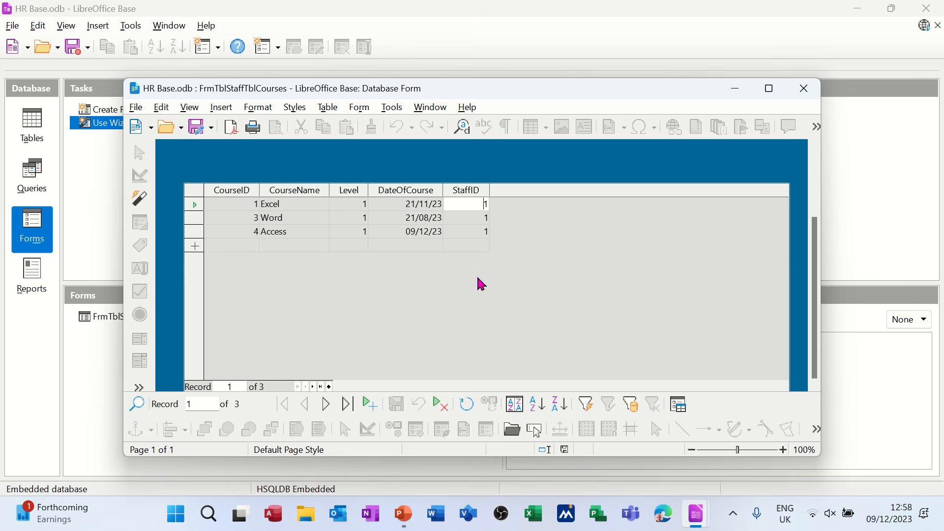
left_click_drag(816, 302, 818, 246)
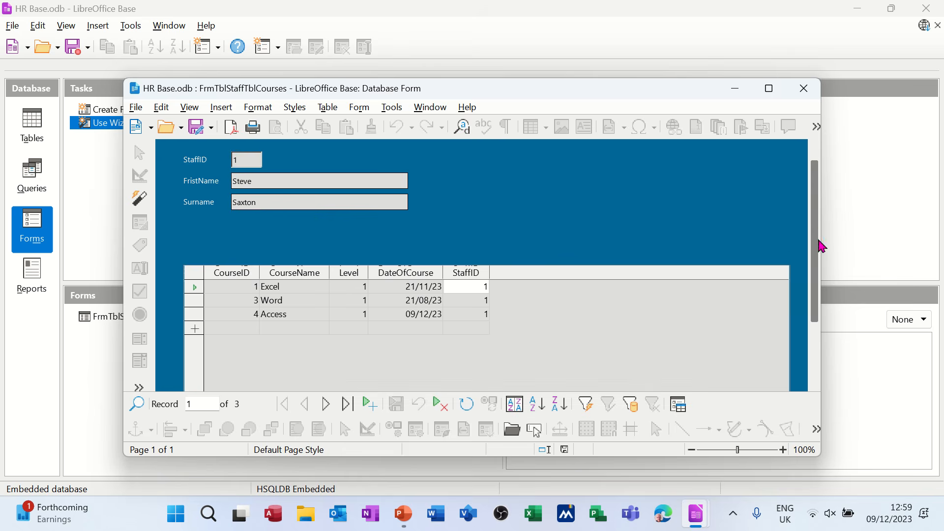
Step: Add a course for the staff member with StaffID 3: CourseID 5, Excel, level 1, dated 09/12/23, and close the form
left_click(311, 204)
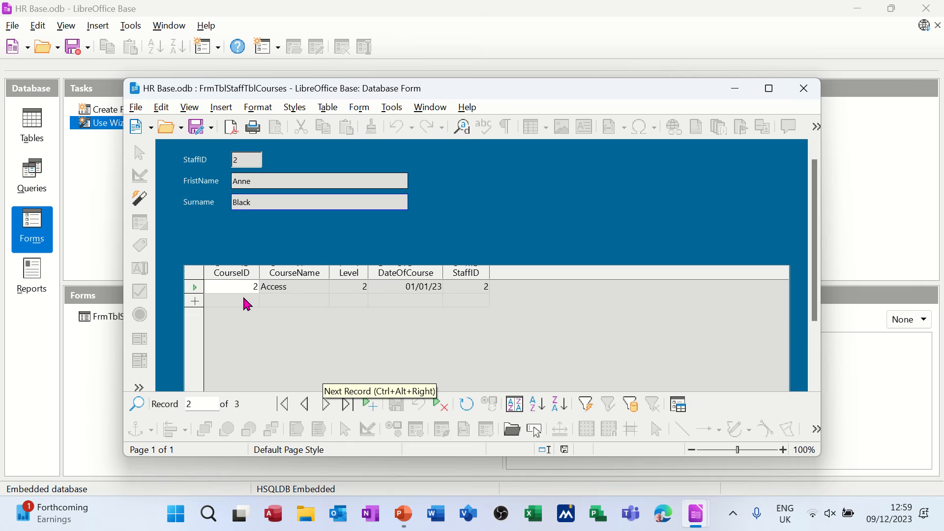
left_click(326, 405)
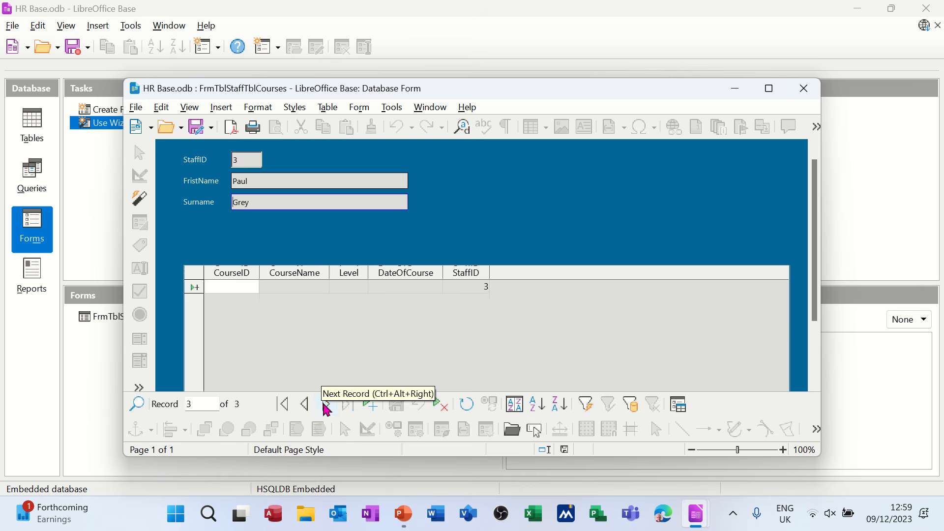
left_click(246, 285)
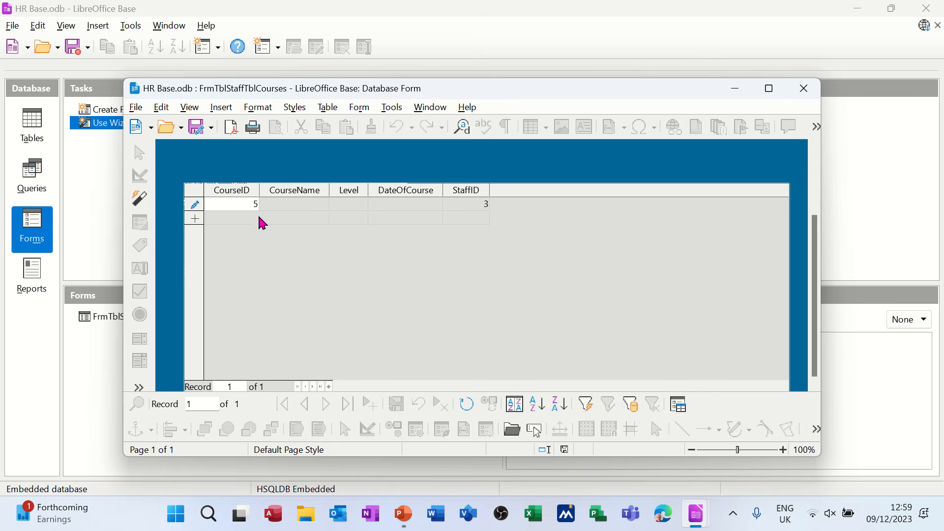
type("5")
key("Tab")
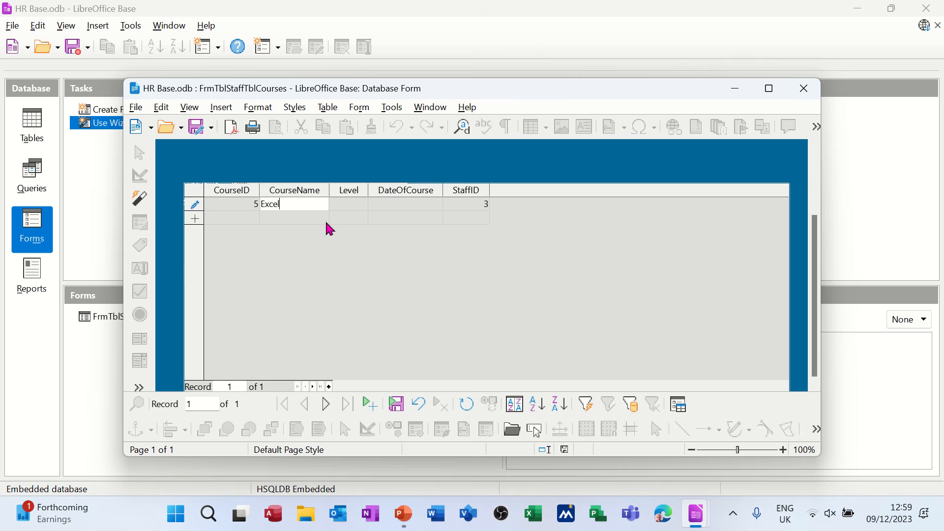
key("Tab")
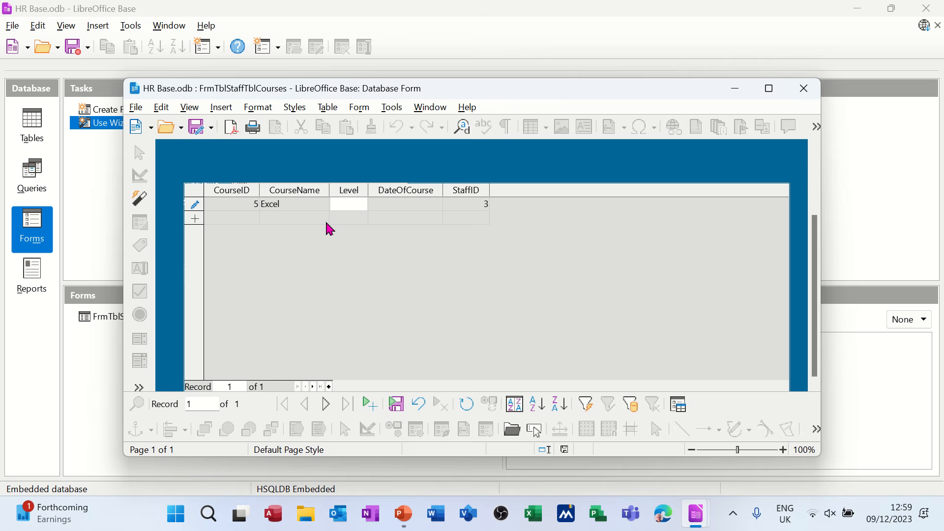
left_click(383, 205)
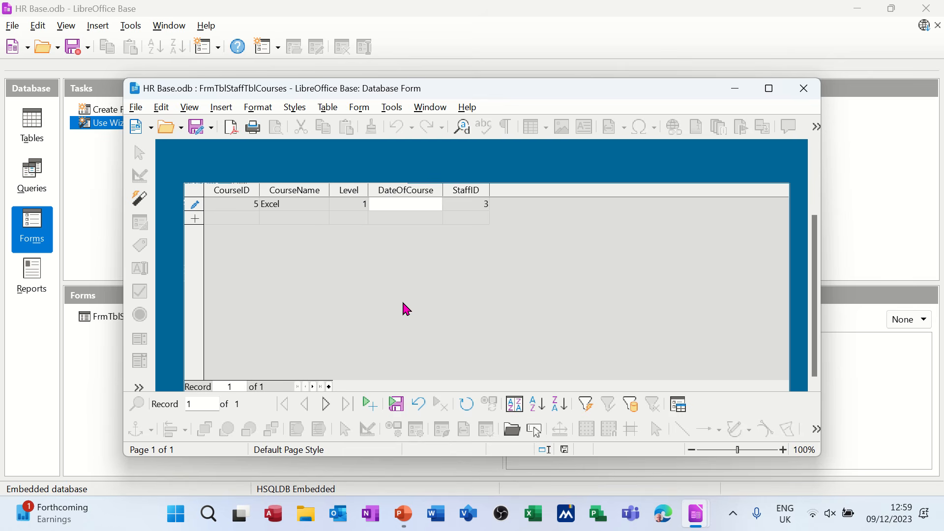
type("09/12/23")
left_click(422, 220)
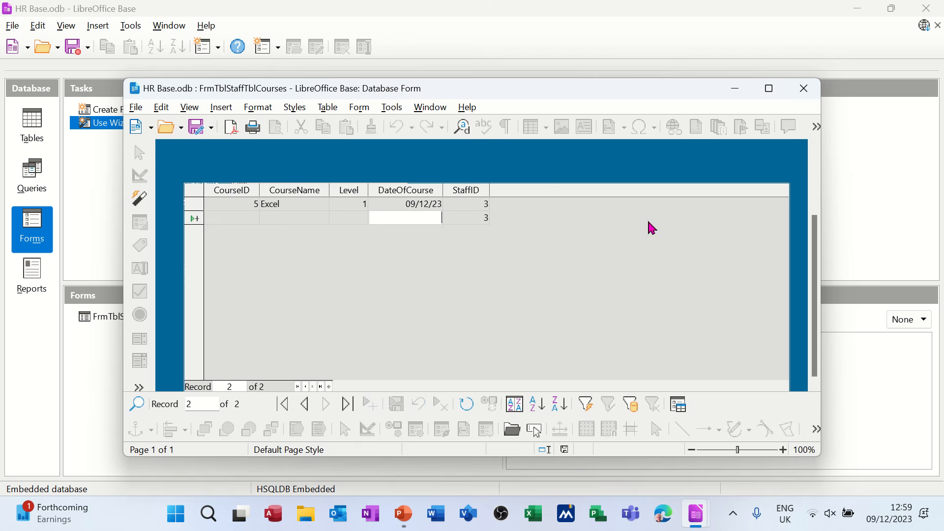
left_click(804, 89)
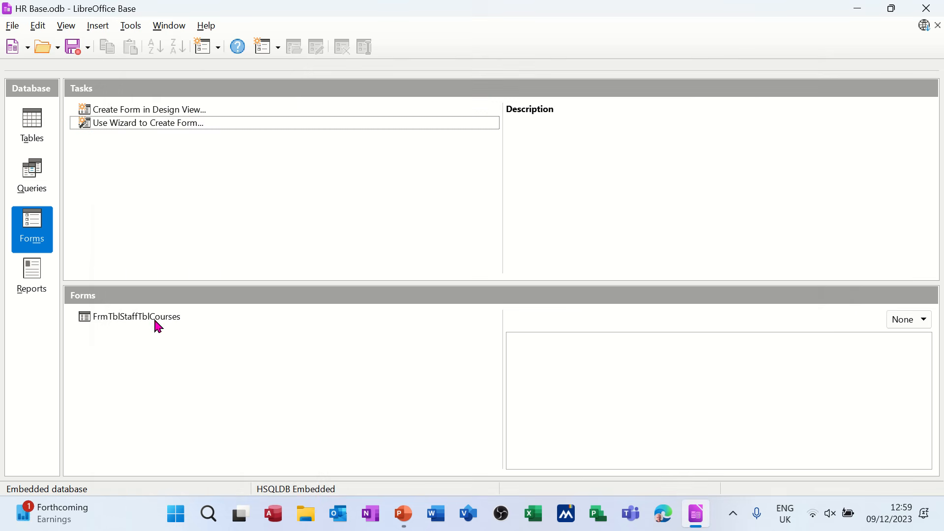
Step: Open the TblCourses table to check the course records entered through the form, and close it
left_click(133, 324)
left_click(37, 133)
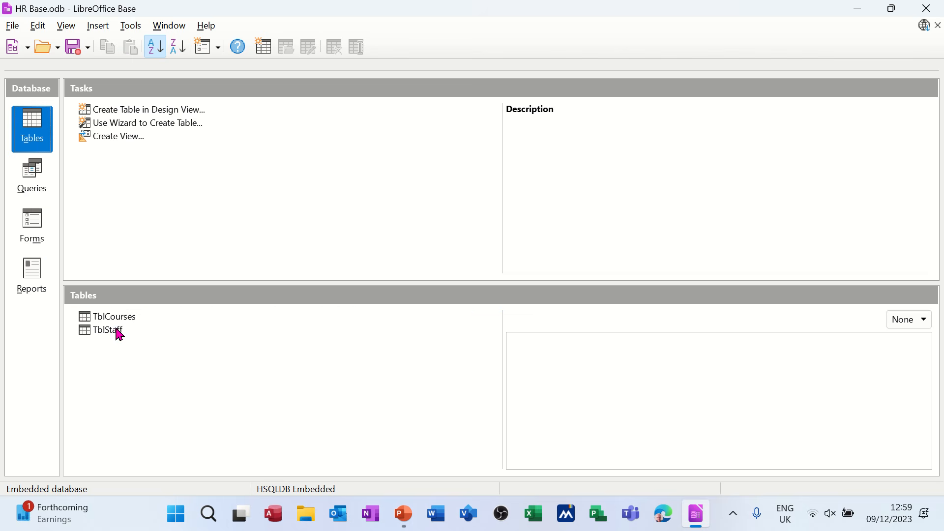
double_click(127, 319)
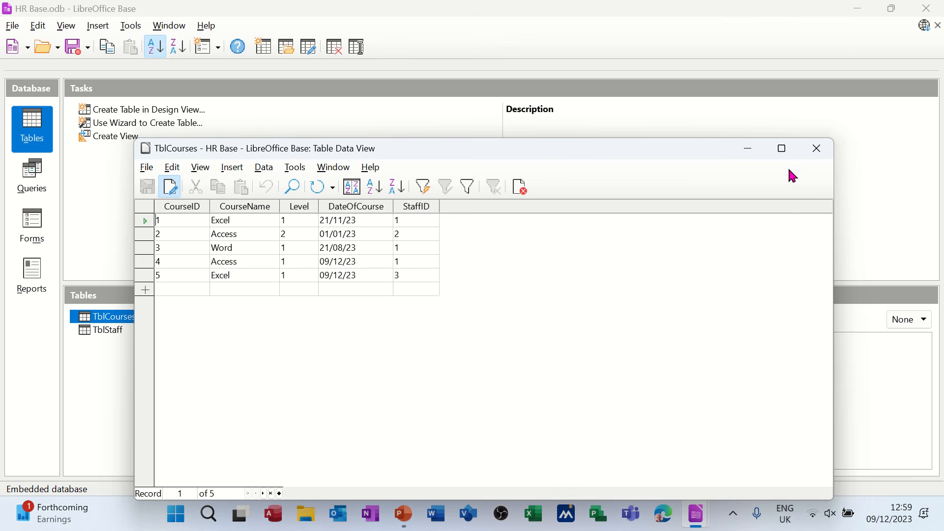
left_click(815, 150)
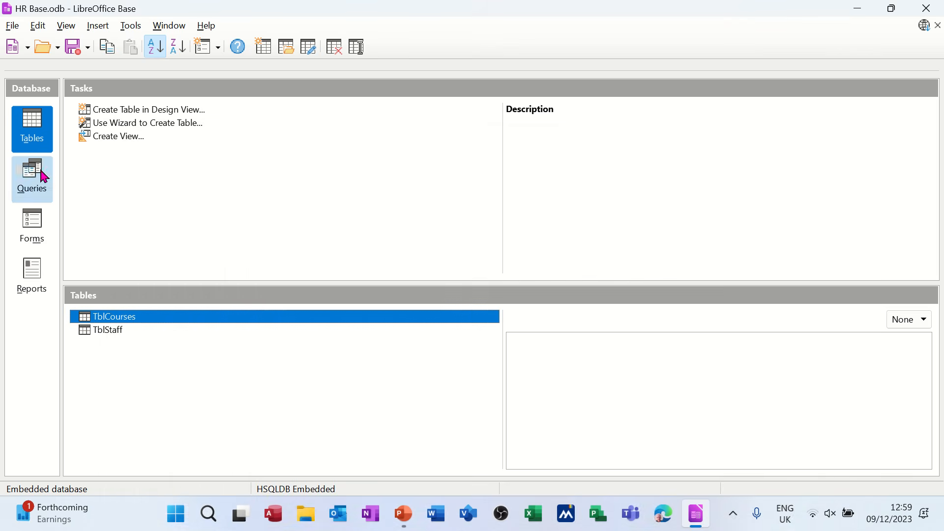
Step: Run the QryStaffCourses query to check each staff member's courses, and close its results
left_click(44, 177)
left_click(136, 140)
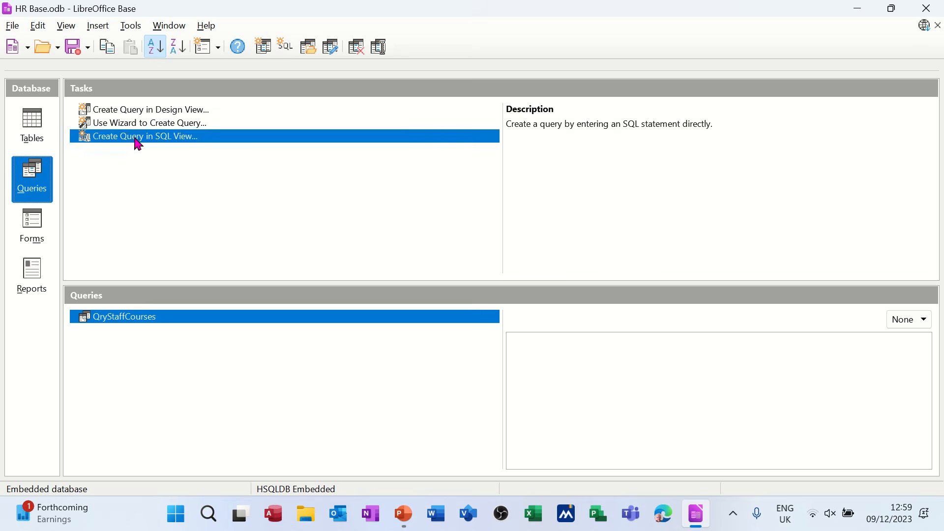
double_click(116, 318)
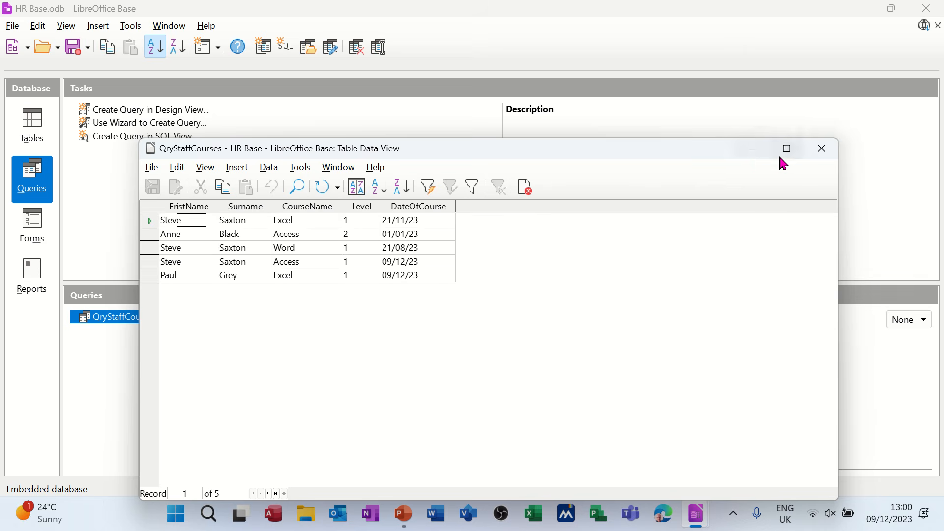
left_click(818, 155)
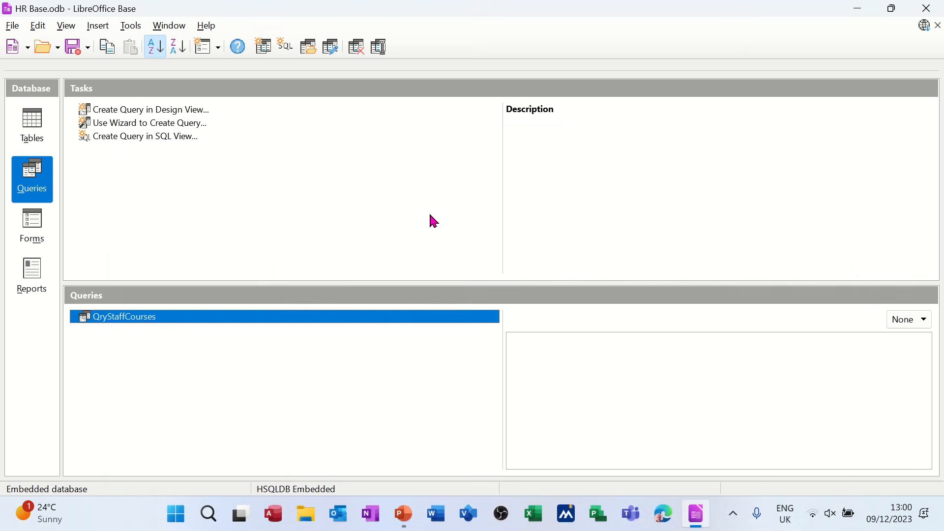